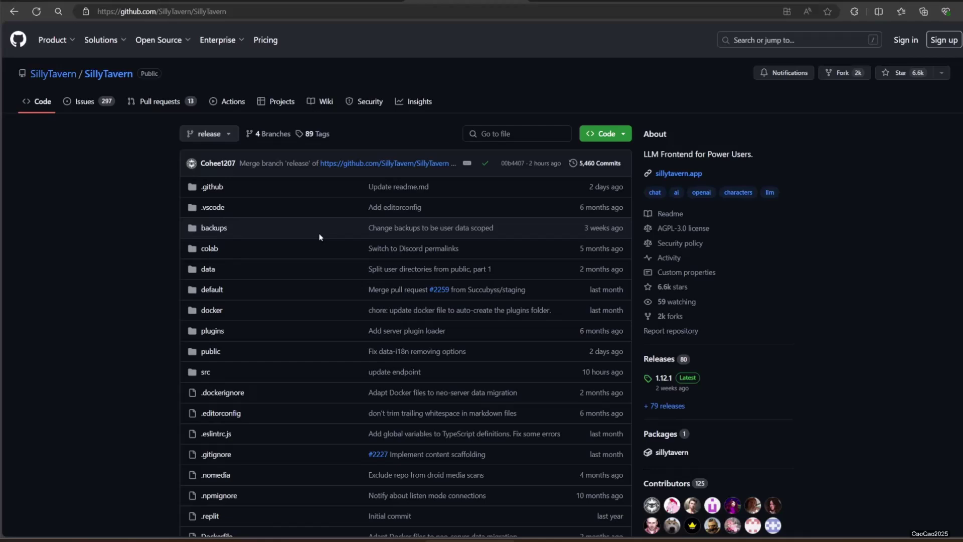
Step: Scroll to the branches section and highlight the two-branch, release and staging branch notes
scroll(260, 142, "down", 9)
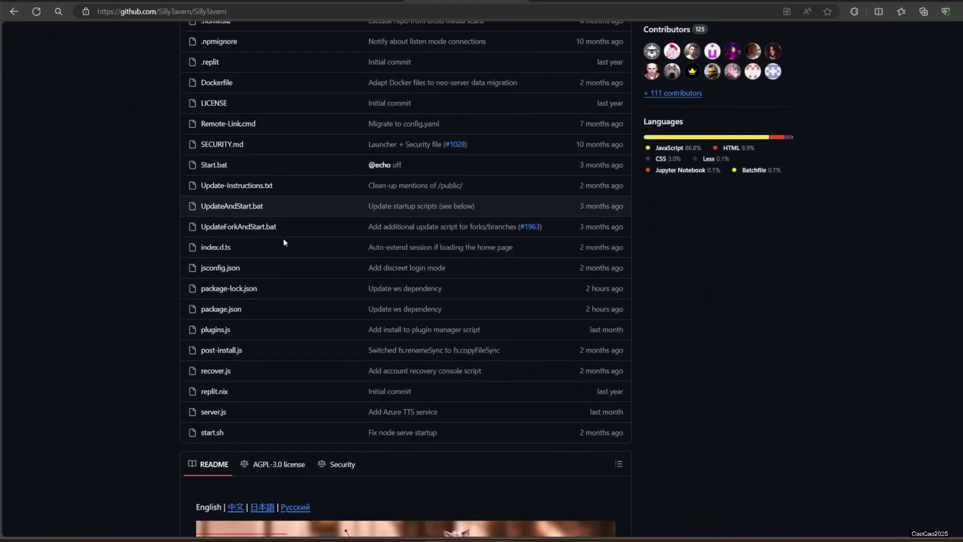
scroll(284, 242, "down", 11)
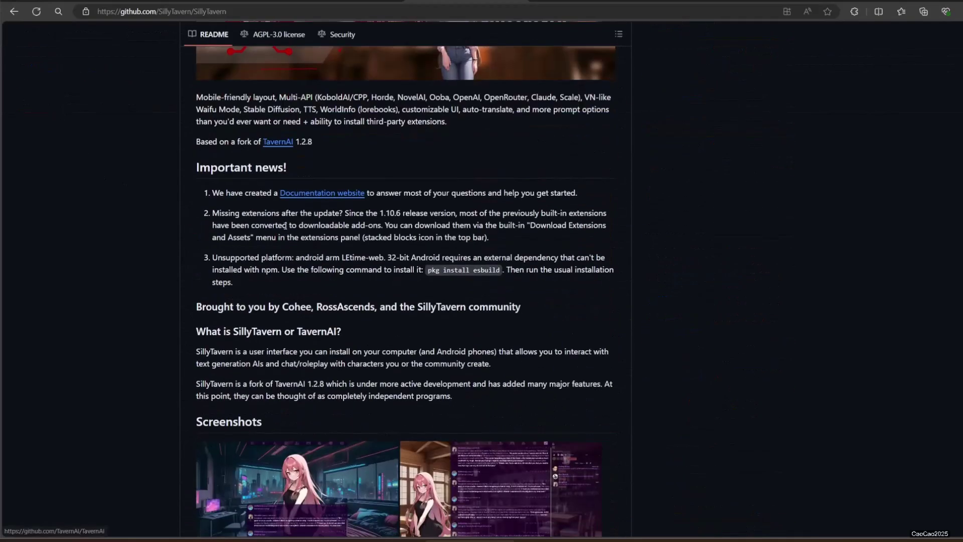
scroll(181, 280, "down", 7)
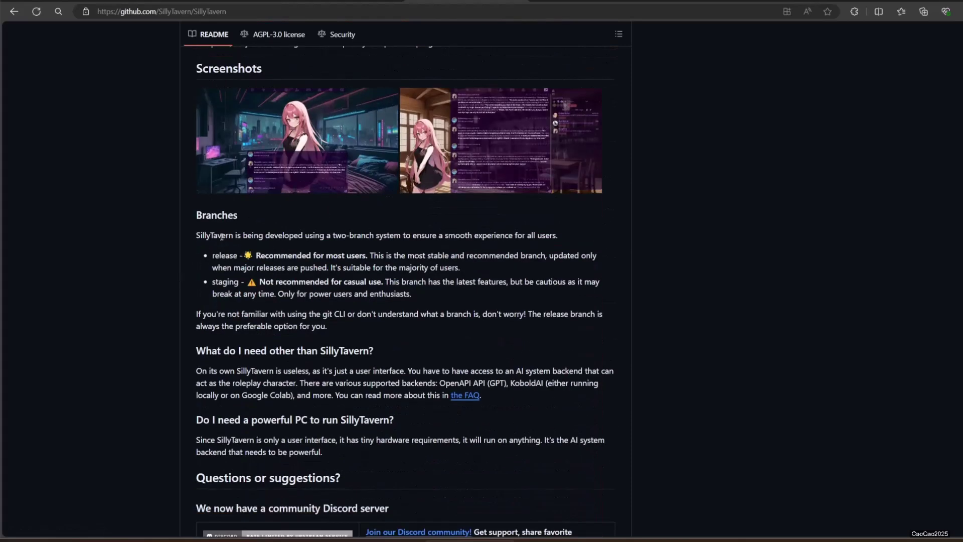
left_click_drag(226, 236, 530, 236)
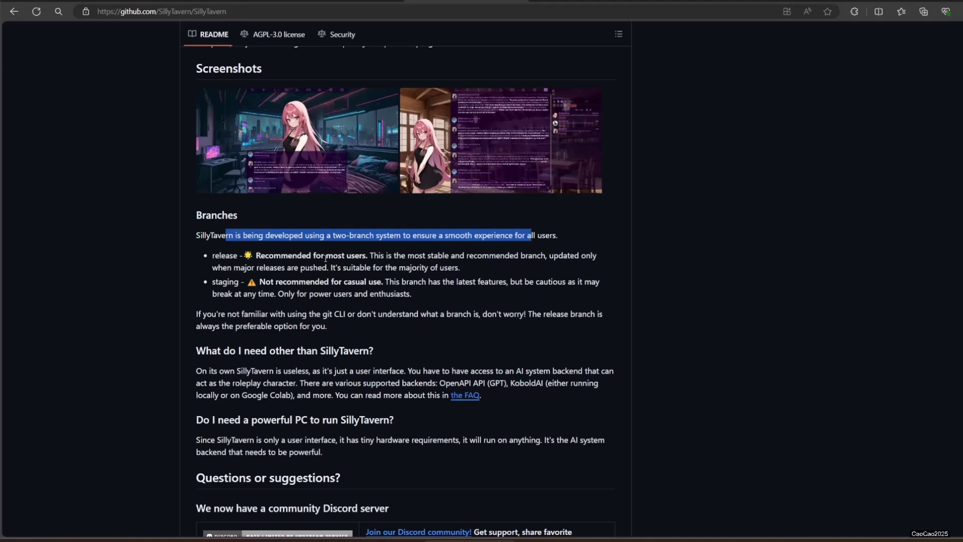
left_click(303, 258)
left_click_drag(283, 259, 371, 268)
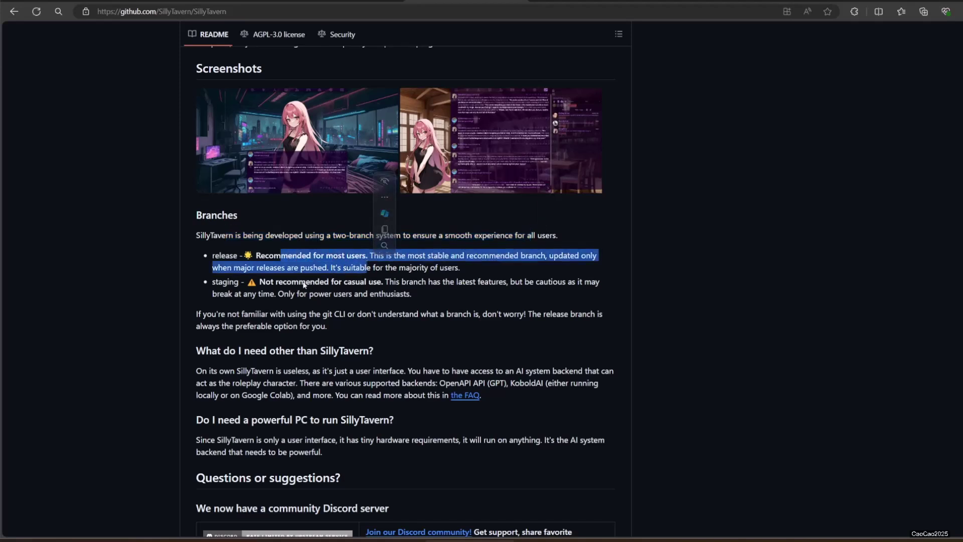
left_click_drag(279, 293, 282, 297)
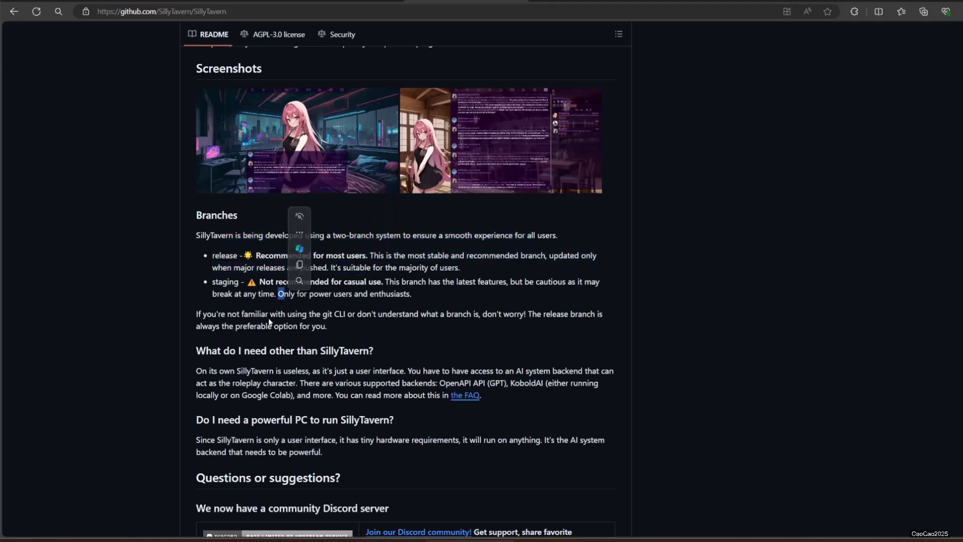
left_click(266, 309)
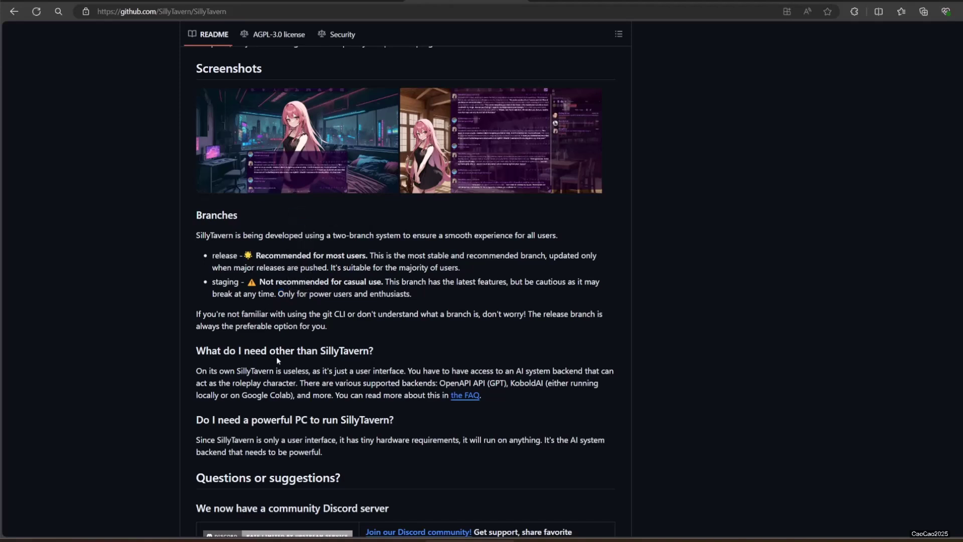
Step: Highlight the hardware requirements explanation and the heavily modified TavernAI 1.2.8 bullet
scroll(276, 359, "down", 1)
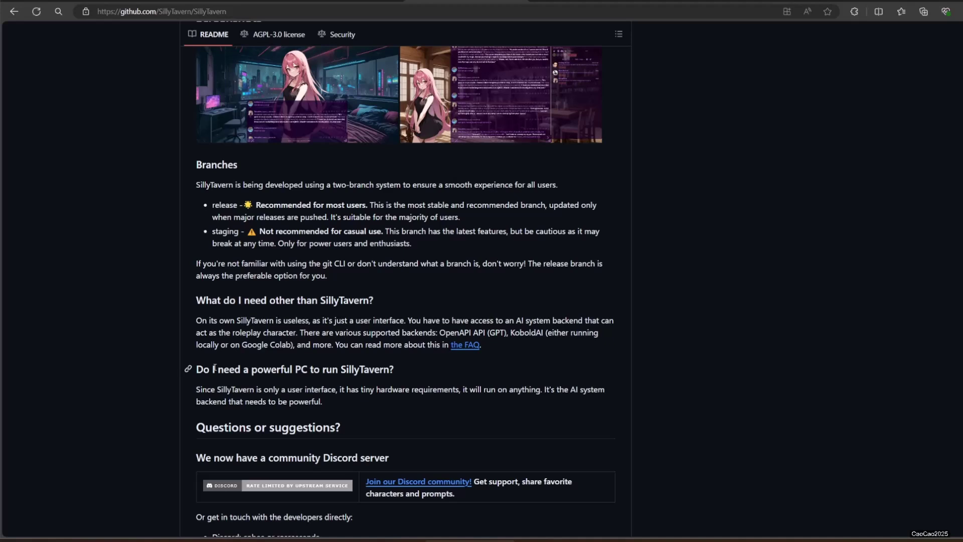
left_click_drag(332, 389, 437, 400)
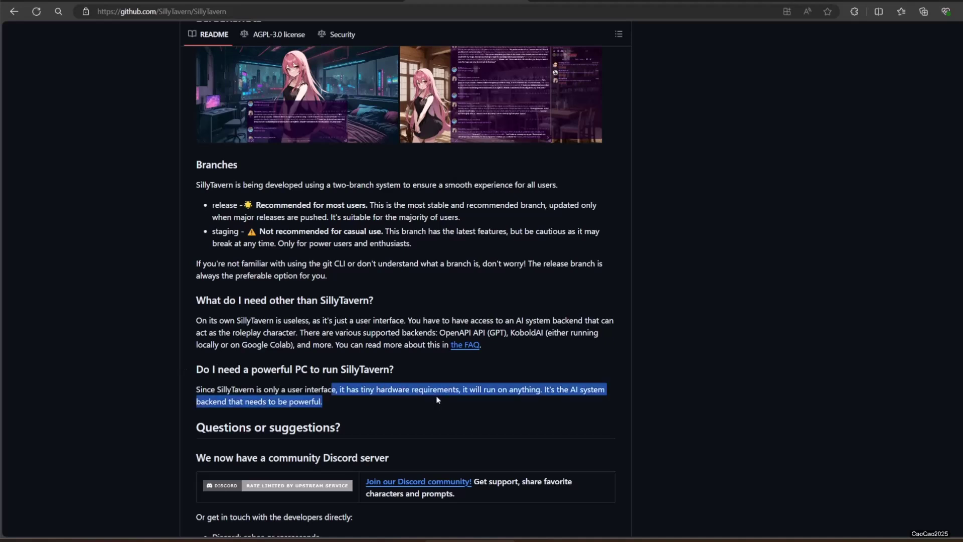
scroll(285, 355, "down", 2)
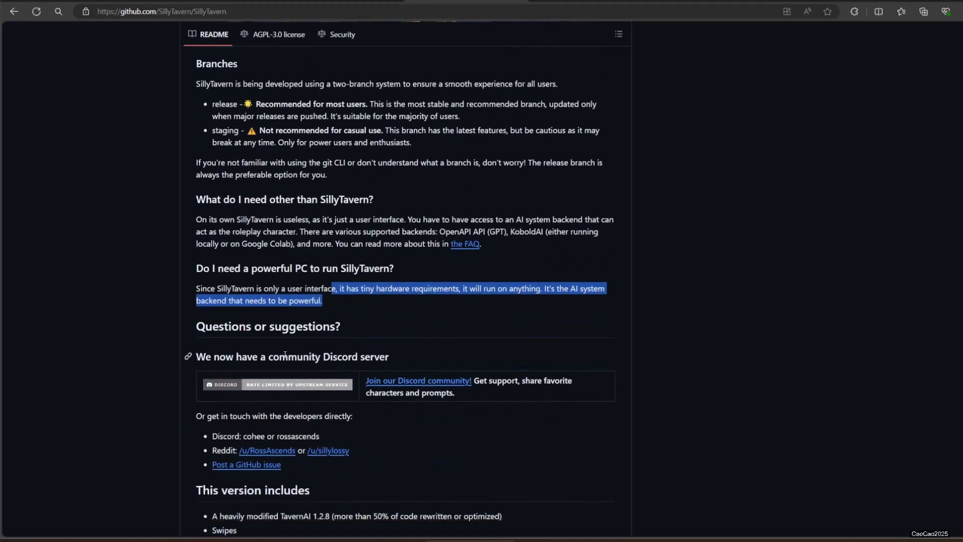
scroll(285, 355, "down", 8)
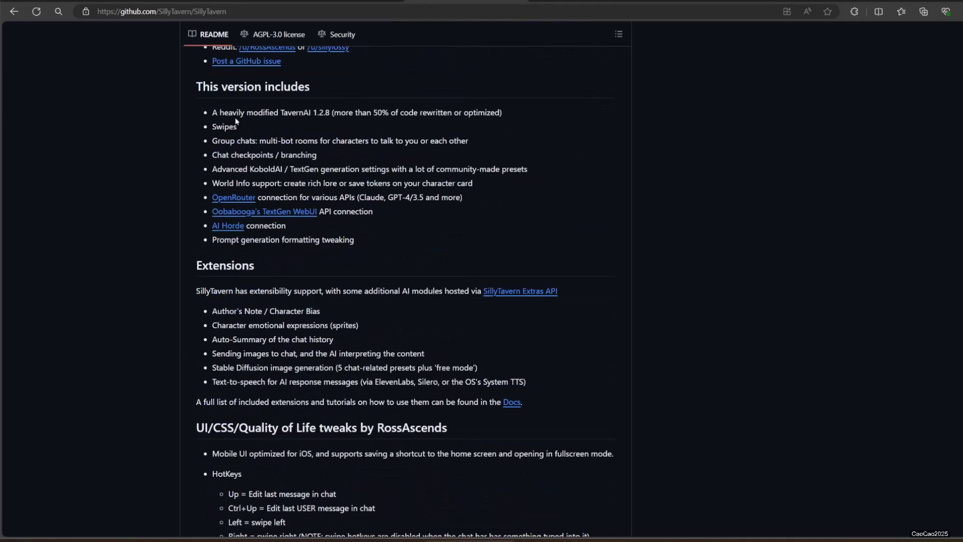
left_click_drag(219, 114, 491, 114)
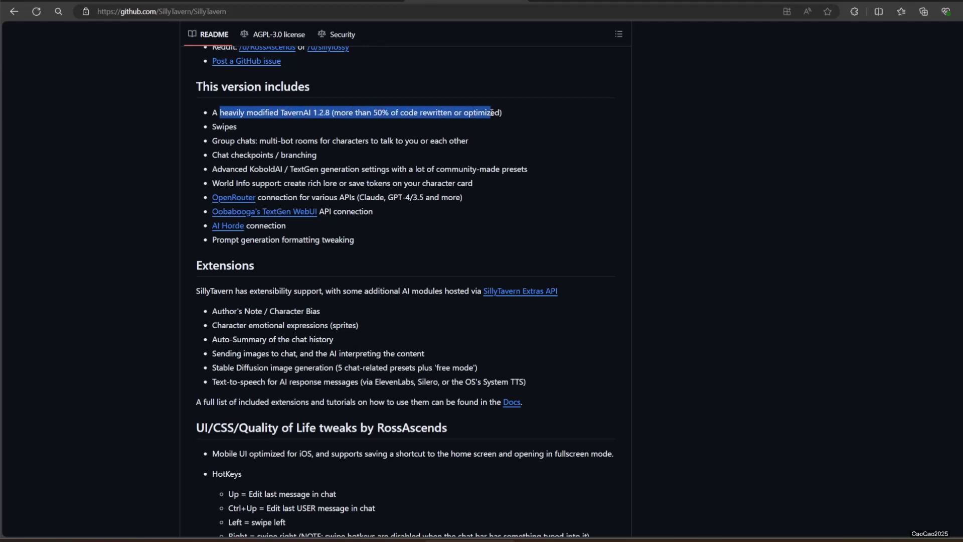
Step: Clear the selection and scroll the README to Installation > Windows > Installing via Git
left_click(233, 140)
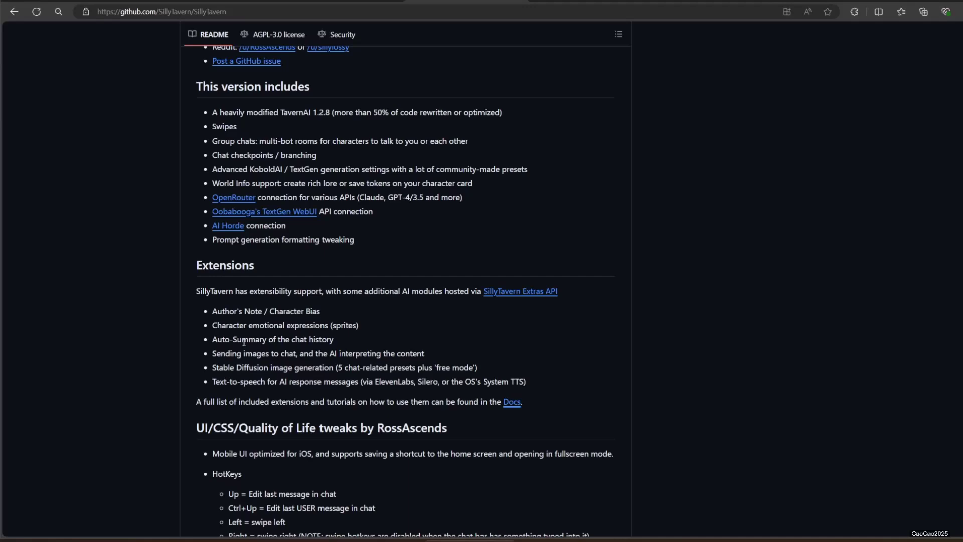
scroll(244, 342, "down", 5)
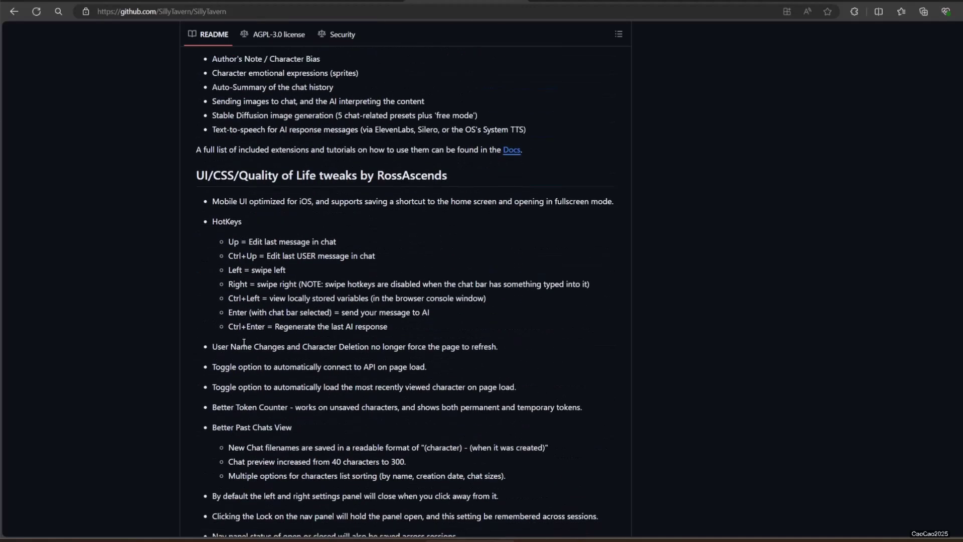
scroll(243, 342, "down", 9)
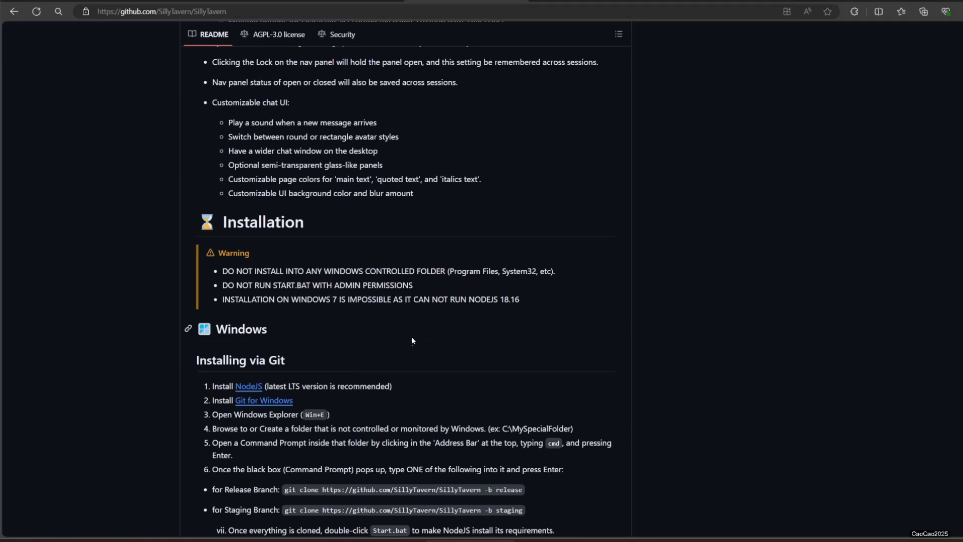
scroll(410, 340, "down", 1)
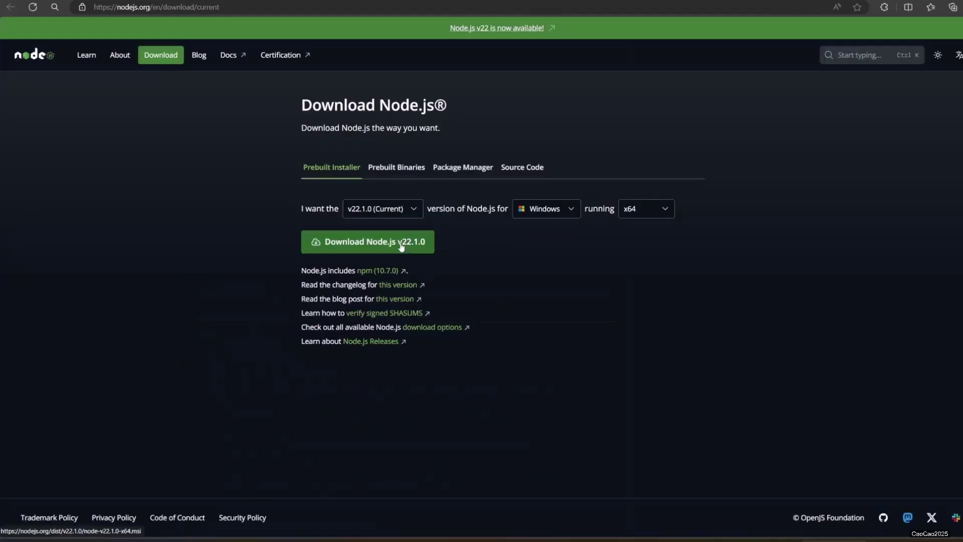
Step: Download the Node.js v22.1.0 Windows x64 installer from the Node.js download page
left_click(401, 246)
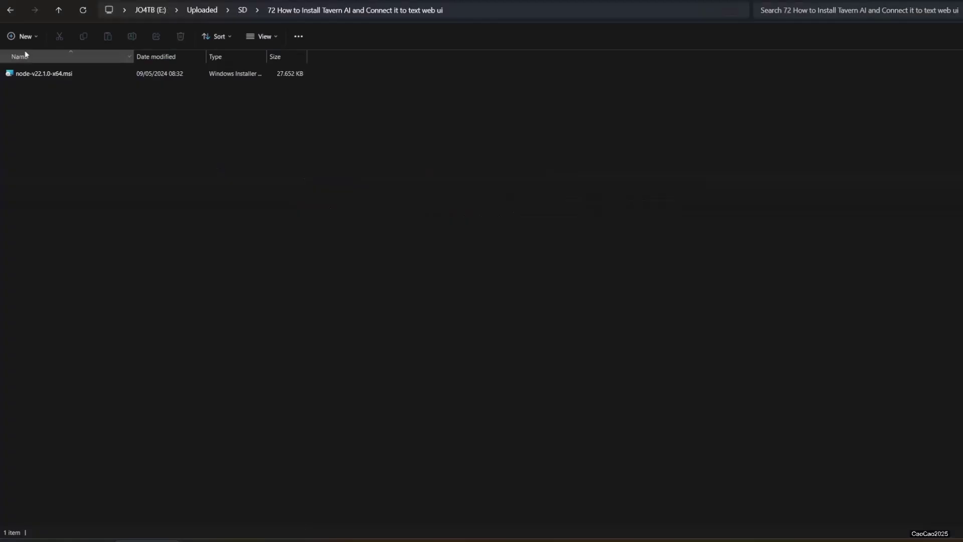
Step: Launch node-v22.1.0-x64.msi and accept the Node.js licence terms
left_click(10, 73)
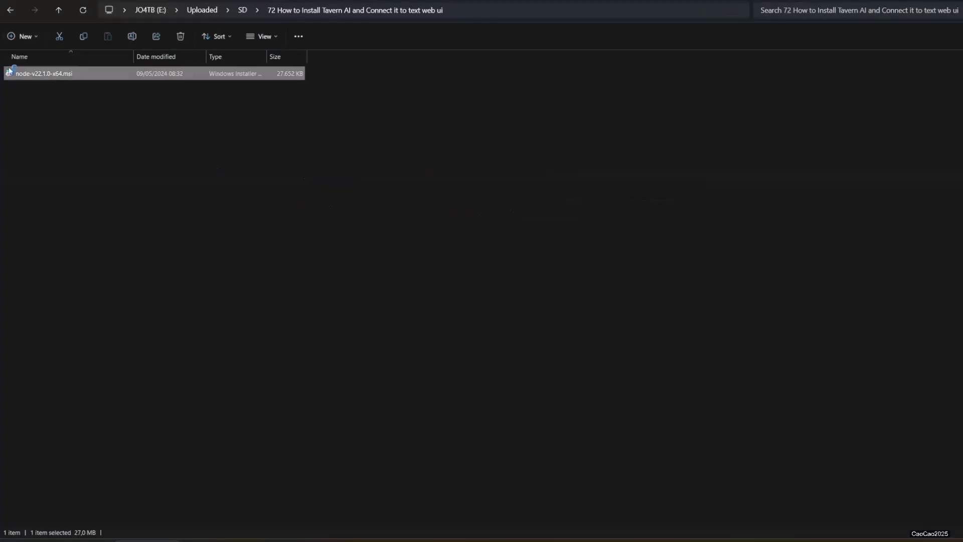
double_click(10, 72)
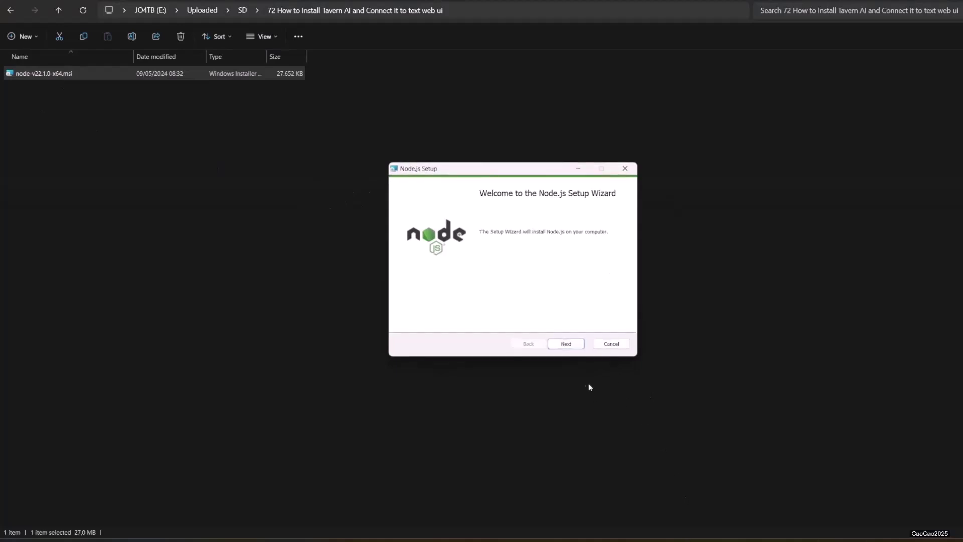
left_click(564, 345)
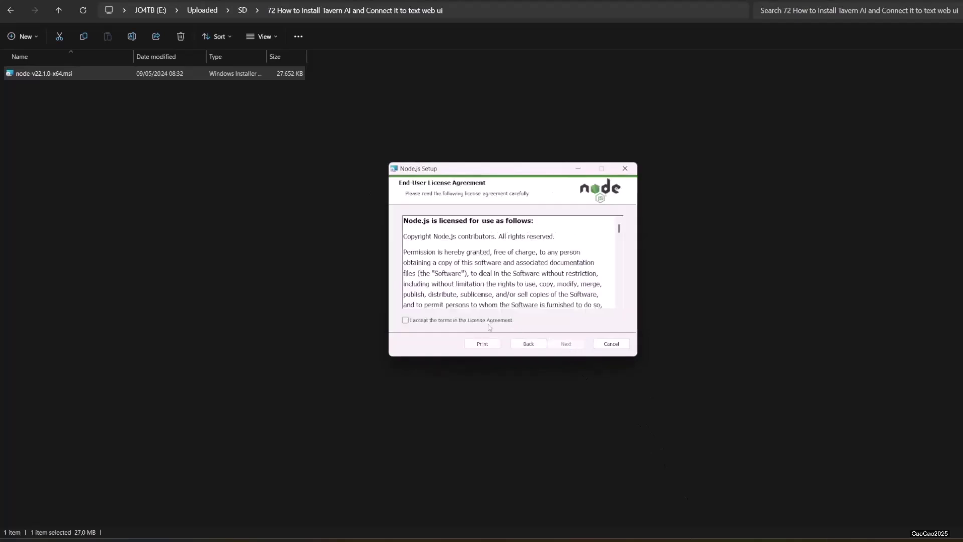
left_click(487, 322)
Step: Keep the default folder and features, include native-module tools, and install Node.js
left_click(575, 347)
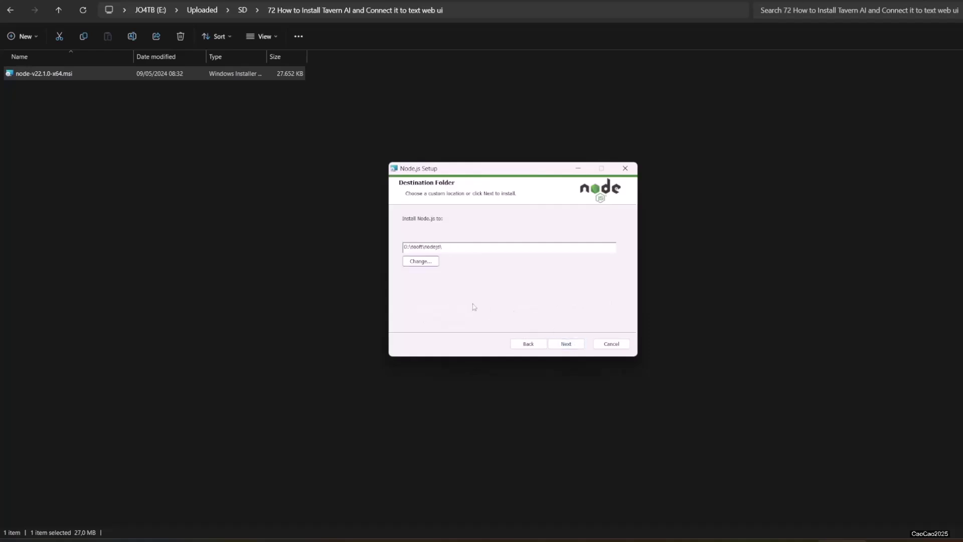
left_click(559, 343)
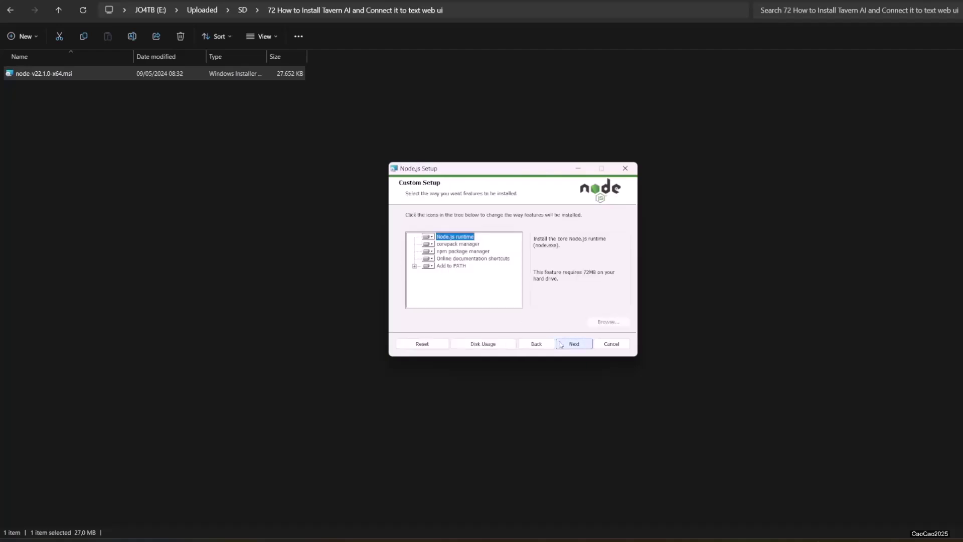
left_click(415, 267)
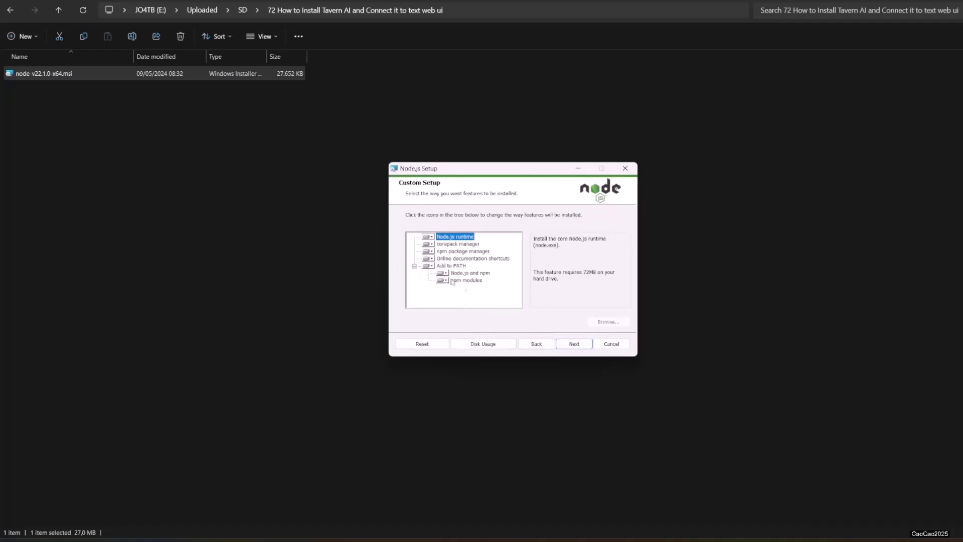
left_click(579, 347)
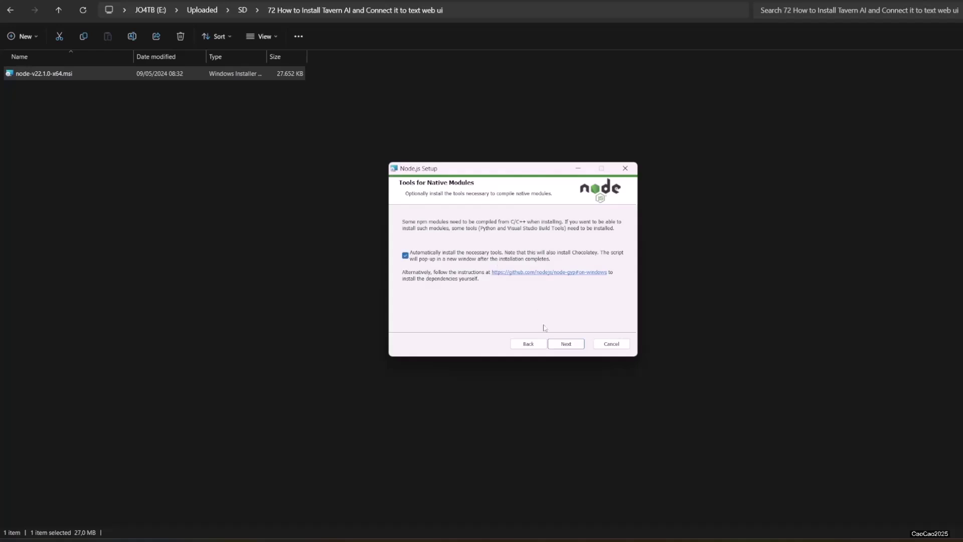
left_click(556, 346)
left_click(556, 345)
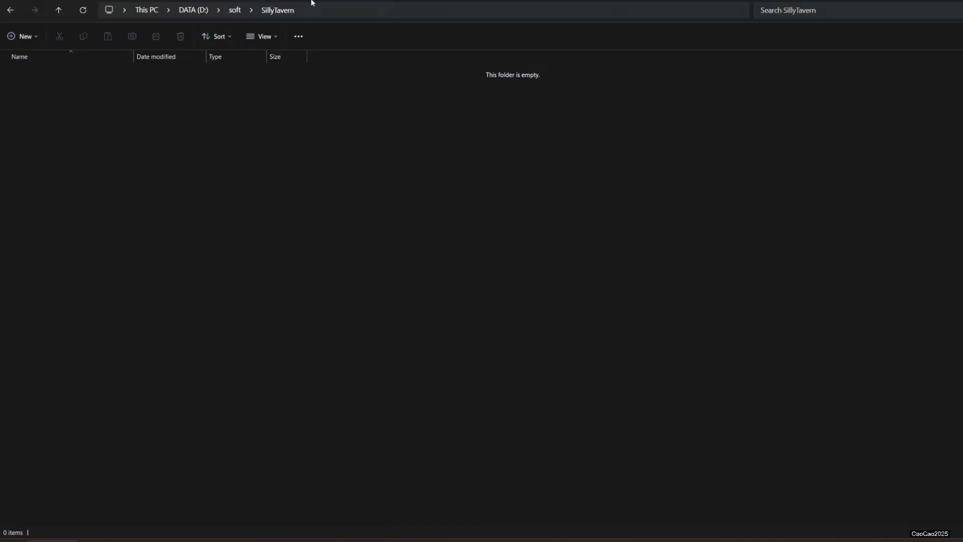
Step: Open a Command Prompt in the D:\soft\SillyTavern folder via the address bar
left_click(312, 7)
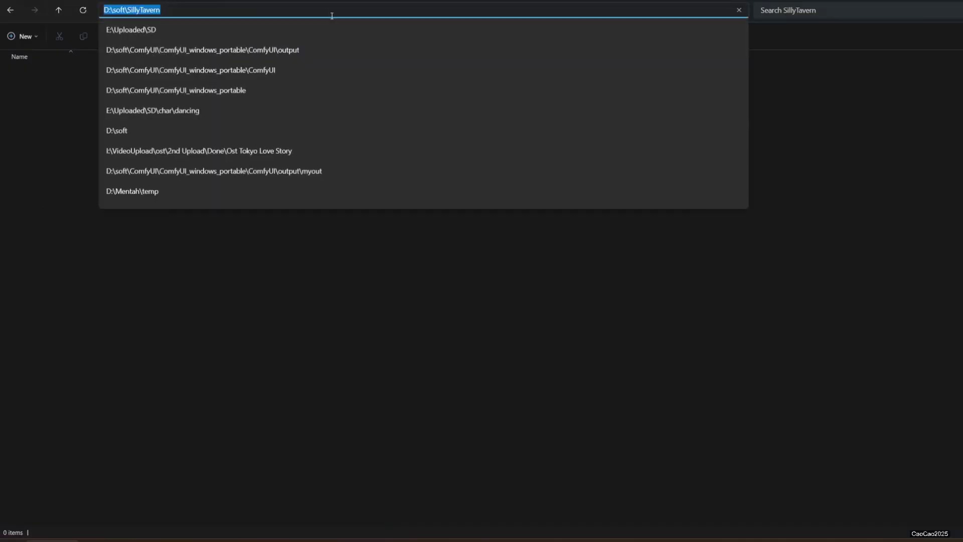
type("cmd")
key("Return")
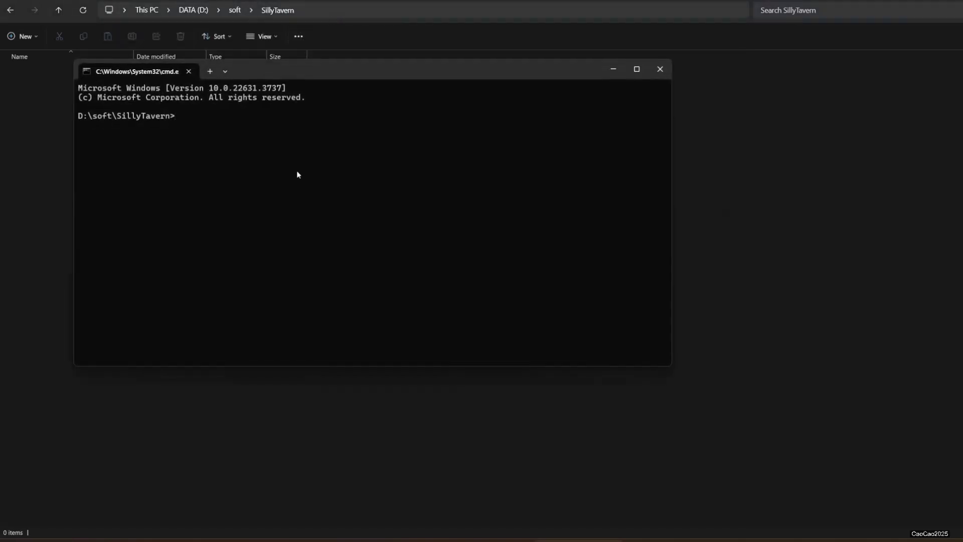
Step: Paste and run the git clone command for the SillyTavern release branch
type("https://github.com/SillyTavern/SillyTavern")
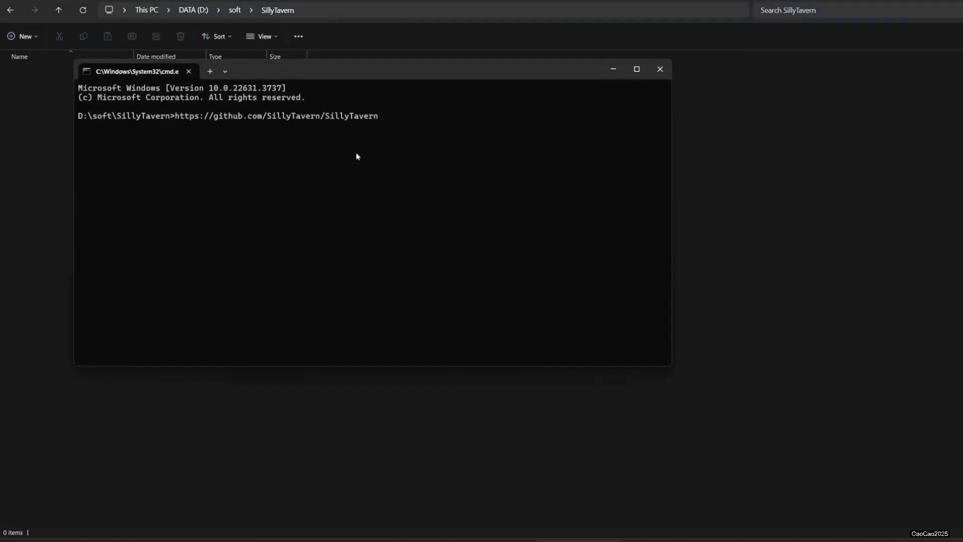
key("BackSpace")
key("BackSpace")
key("BackSpace")
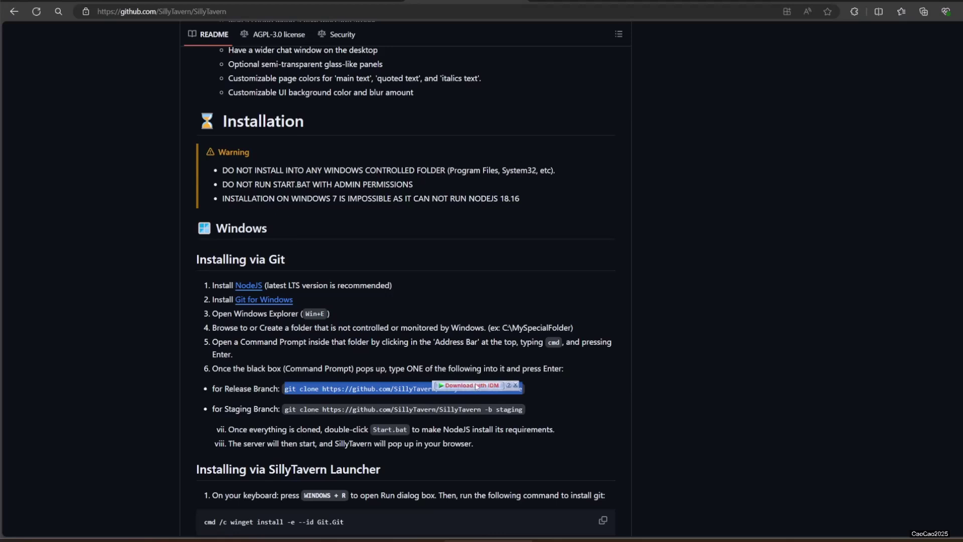
key("alt+Tab")
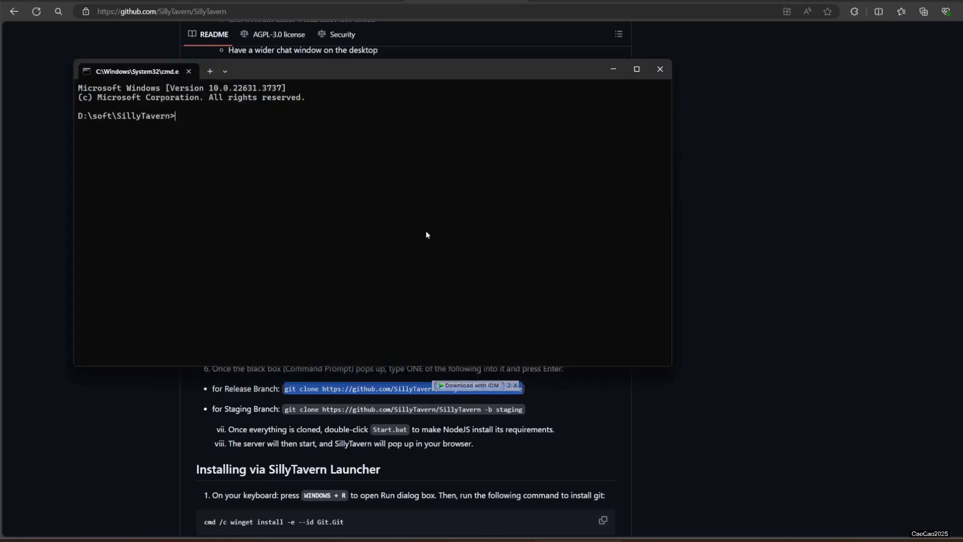
type("git clone https://github.com/SillyTavern/SillyTavern -b release")
key("Return")
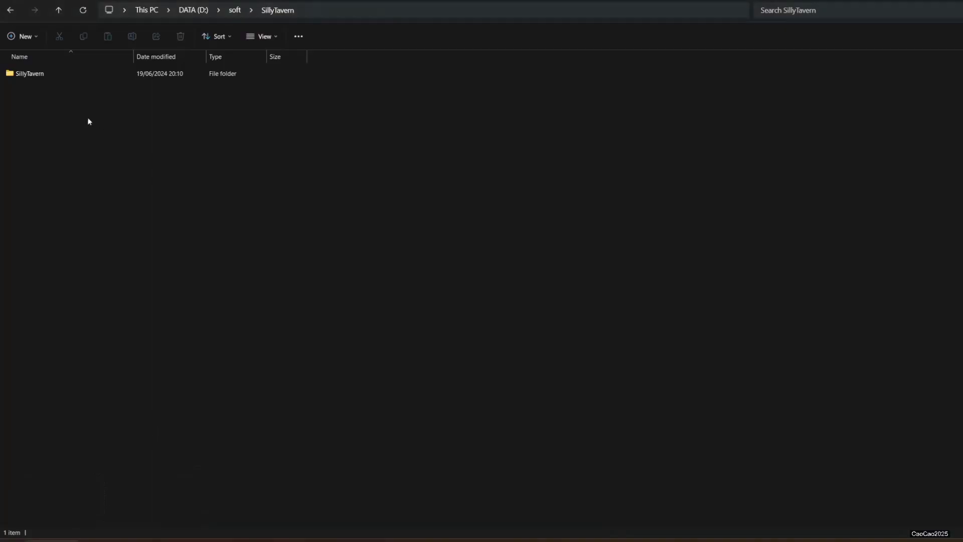
Step: Open the cloned SillyTavern folder and run Start.bat to install its npm requirements
left_click(14, 76)
double_click(14, 76)
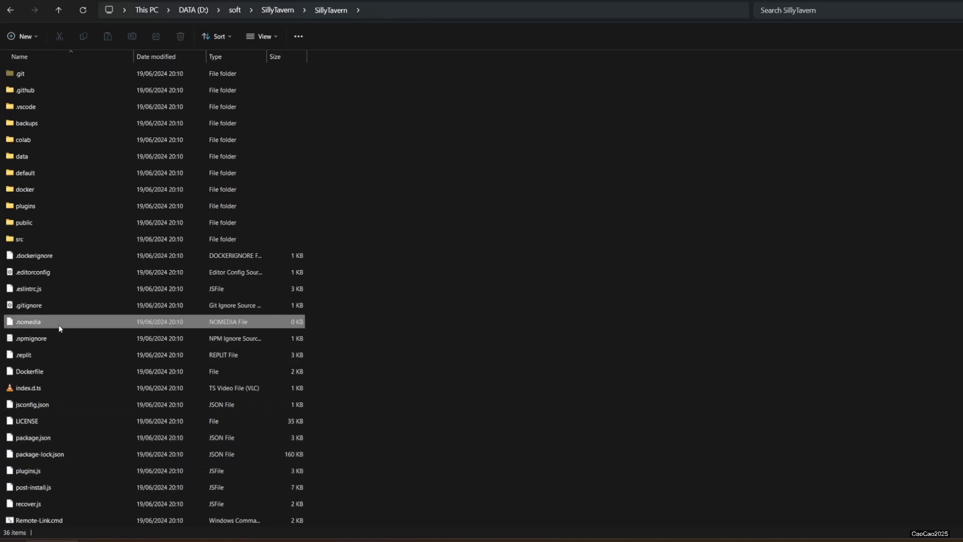
scroll(61, 327, "down", 3)
left_click(35, 422)
key("Down")
key("Down")
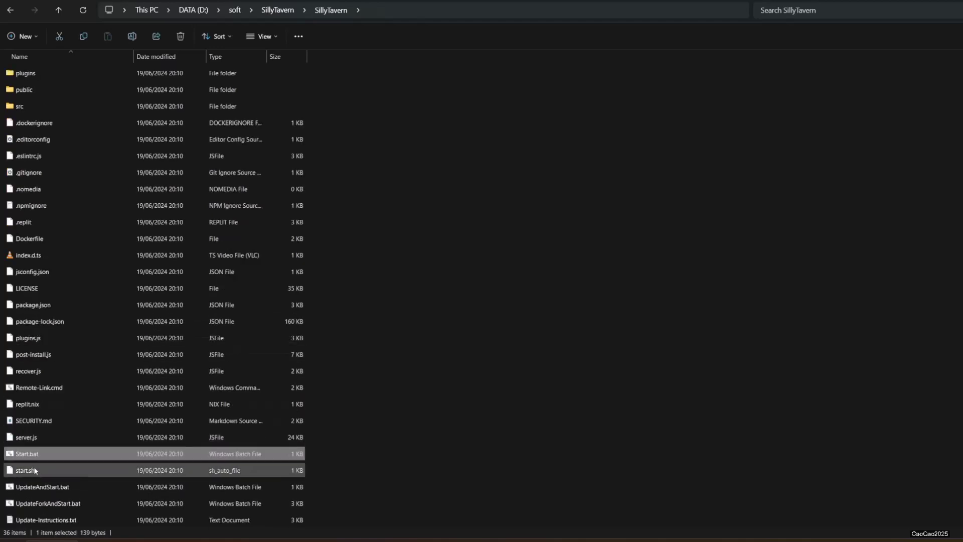
double_click(31, 455)
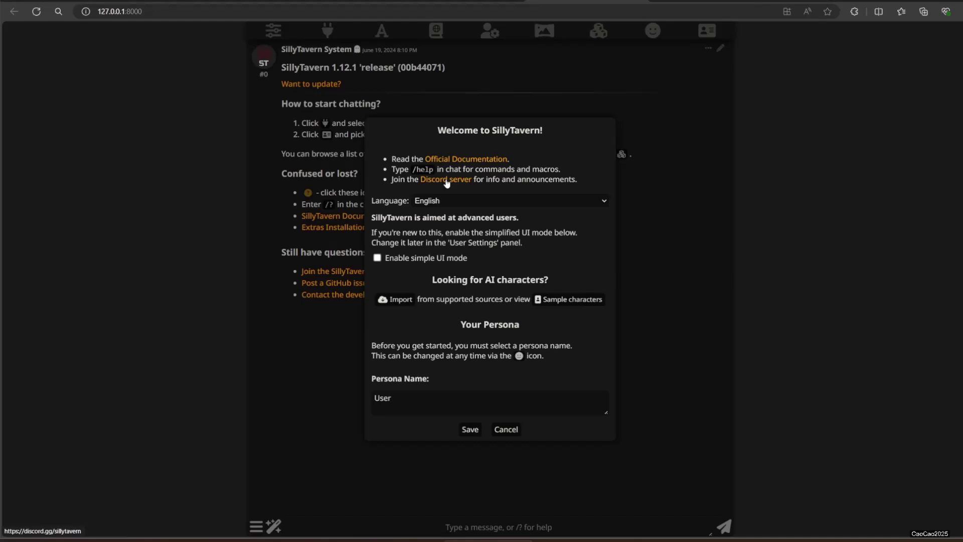
Step: Replace the default 'User' persona name with your own, enable simple UI mode, and save
key("ctrl+a")
type("Caocao202")
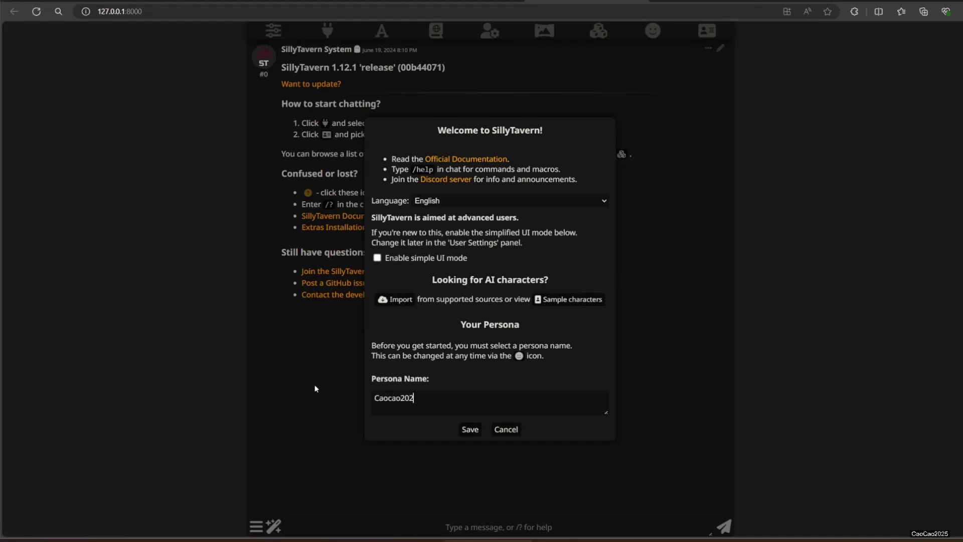
type("5")
left_click(378, 258)
left_click(471, 429)
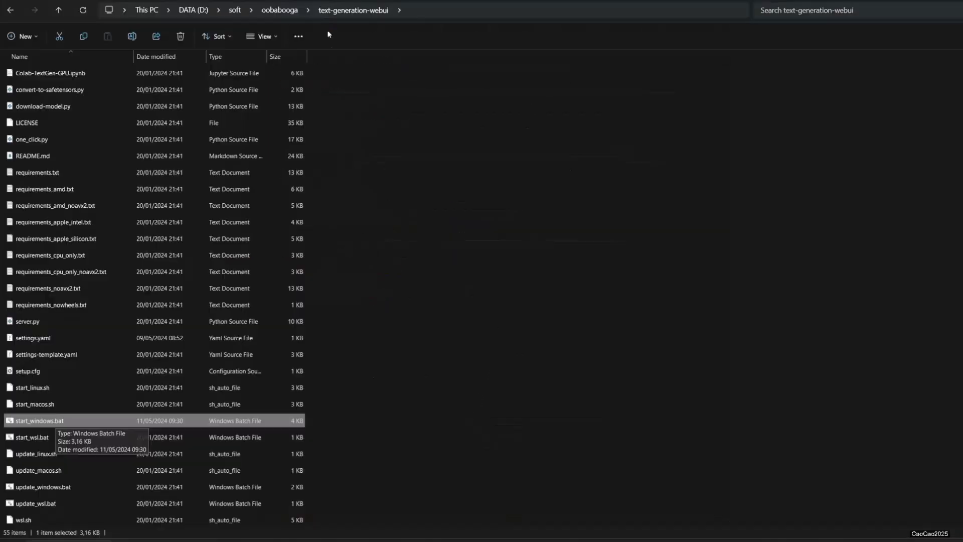
Step: Run start_windows.bat in the text-generation-webui folder to launch the web UI
double_click(68, 423)
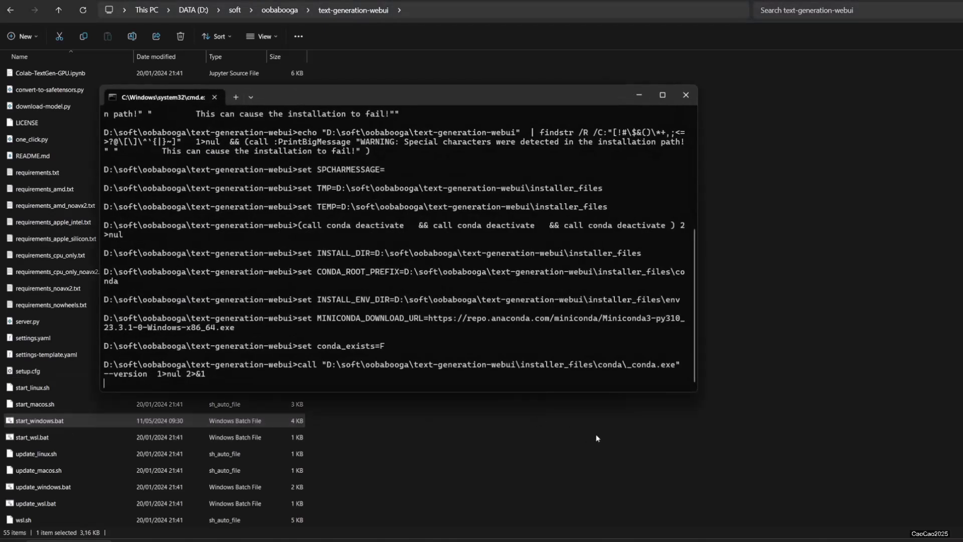
left_click(725, 444)
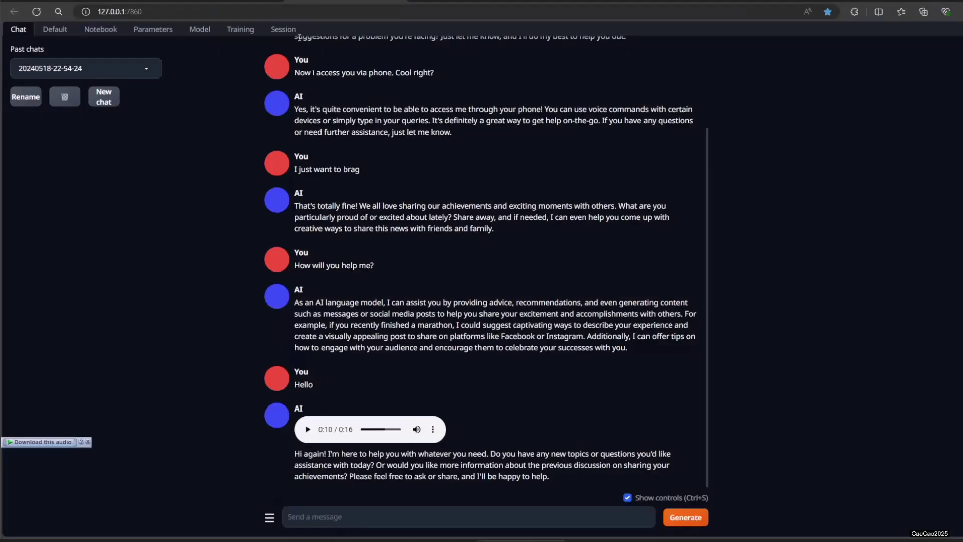
Step: Tick the api flag on the Session tab and apply flags to restart text-generation-webui
left_click(284, 31)
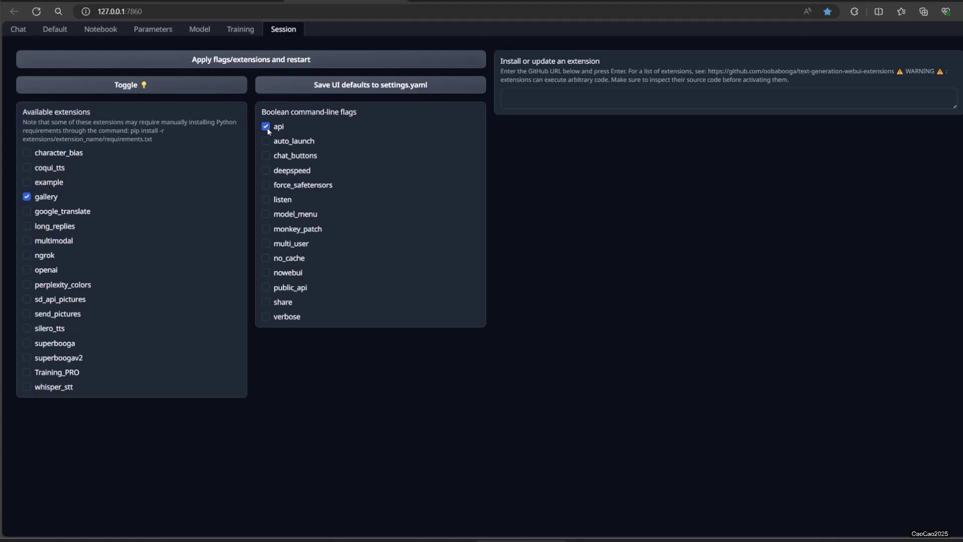
left_click(289, 59)
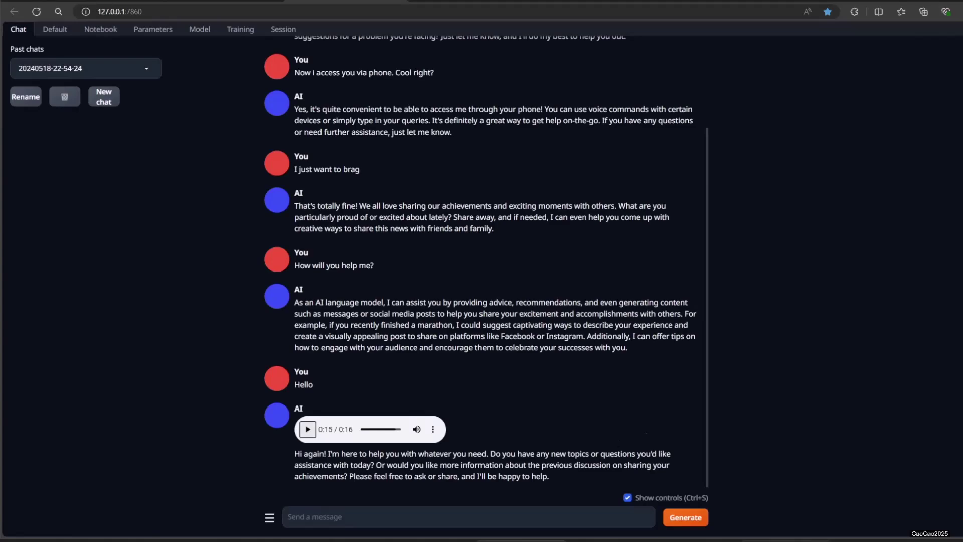
key("alt+Tab")
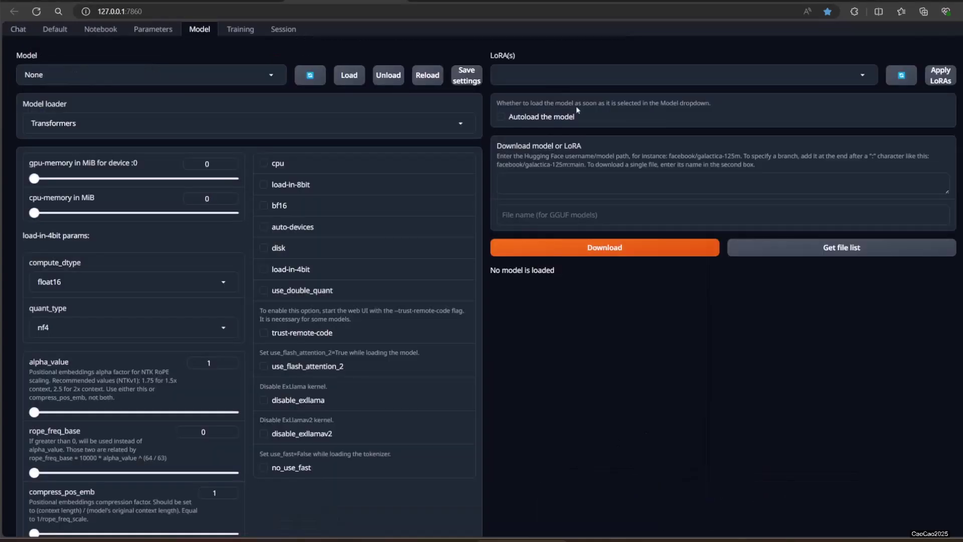
left_click(690, 80)
left_click(107, 77)
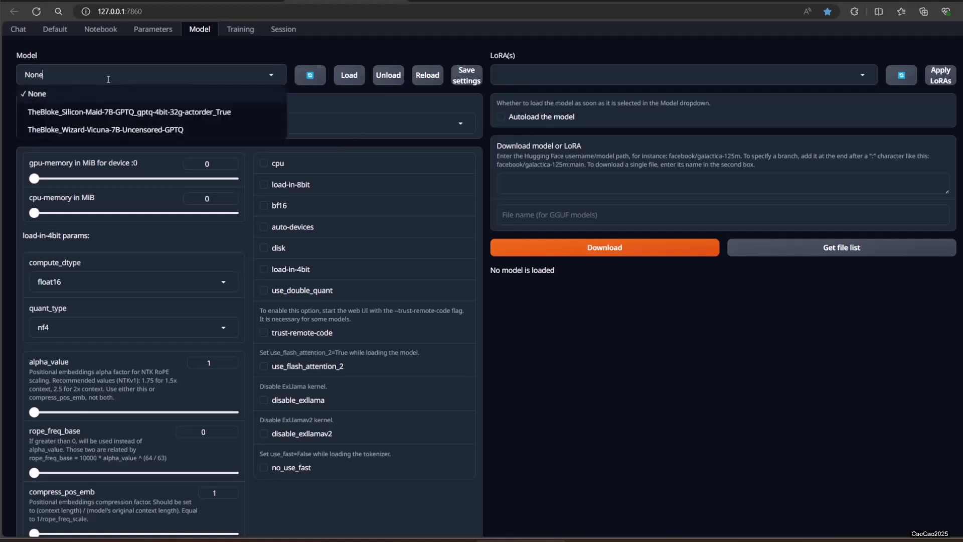
left_click(99, 112)
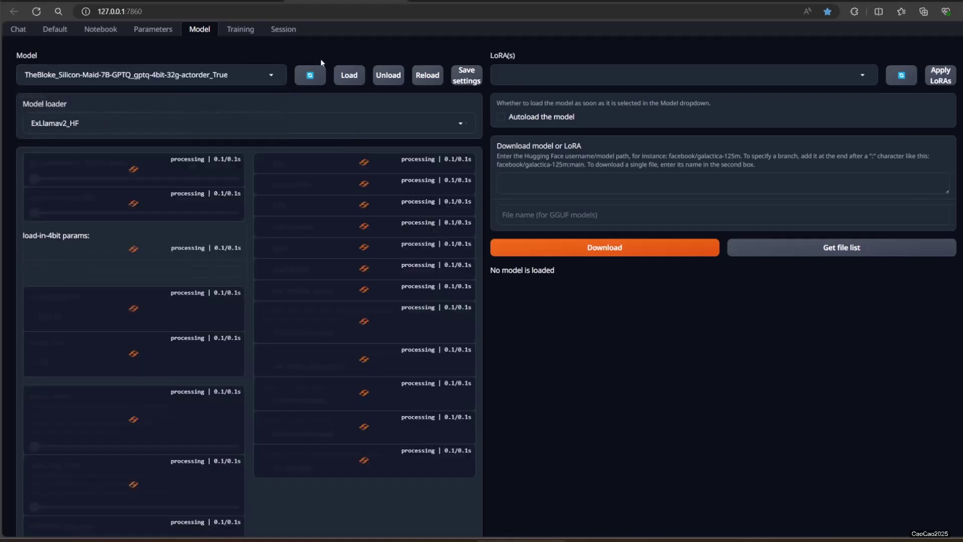
left_click(357, 78)
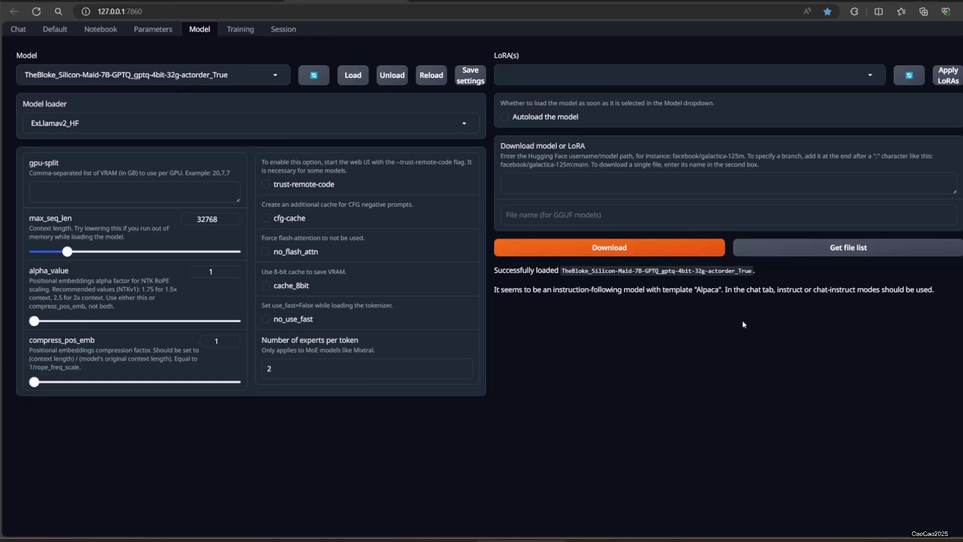
left_click_drag(285, 274, 227, 276)
Step: Copy the API address from the console and set SillyTavern's API type to Text Completion
right_click(226, 275)
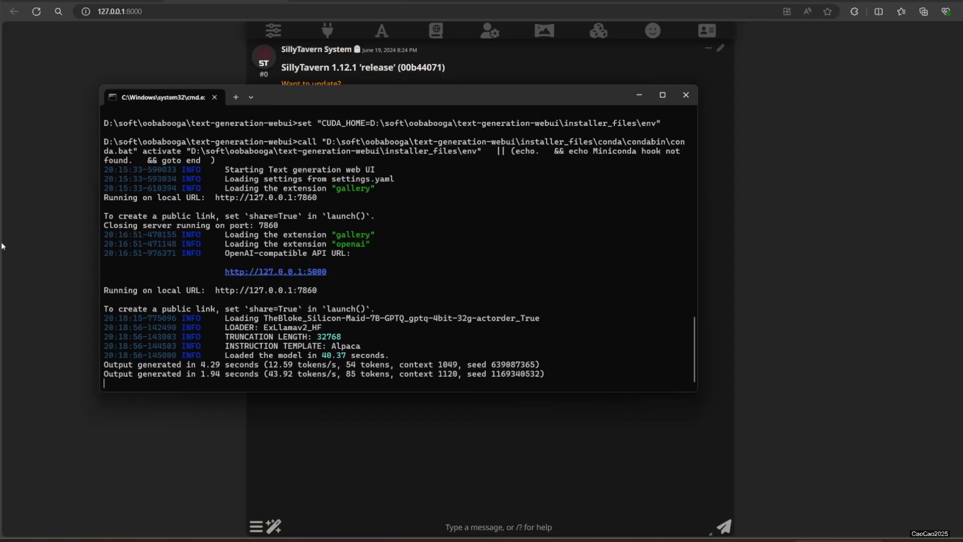
left_click(15, 221)
left_click(323, 32)
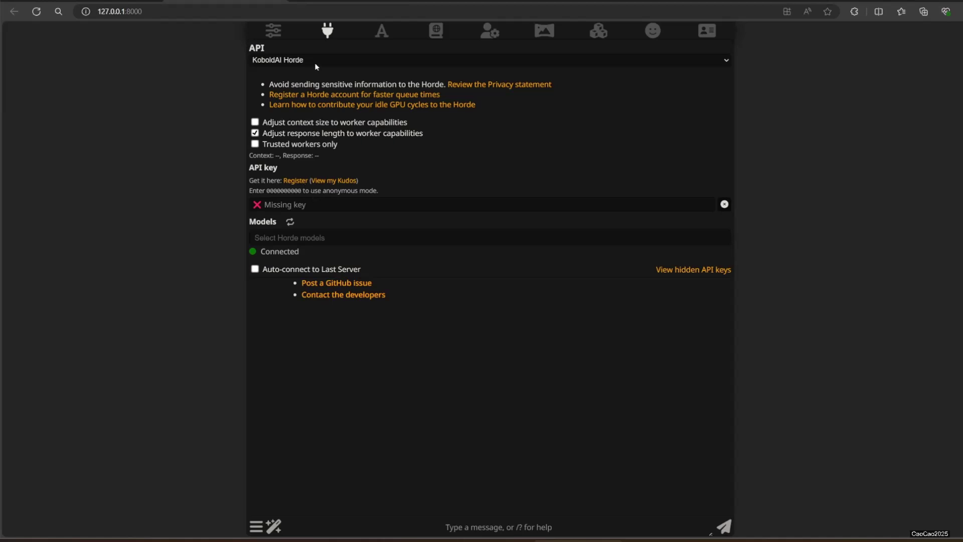
left_click(316, 63)
left_click(305, 74)
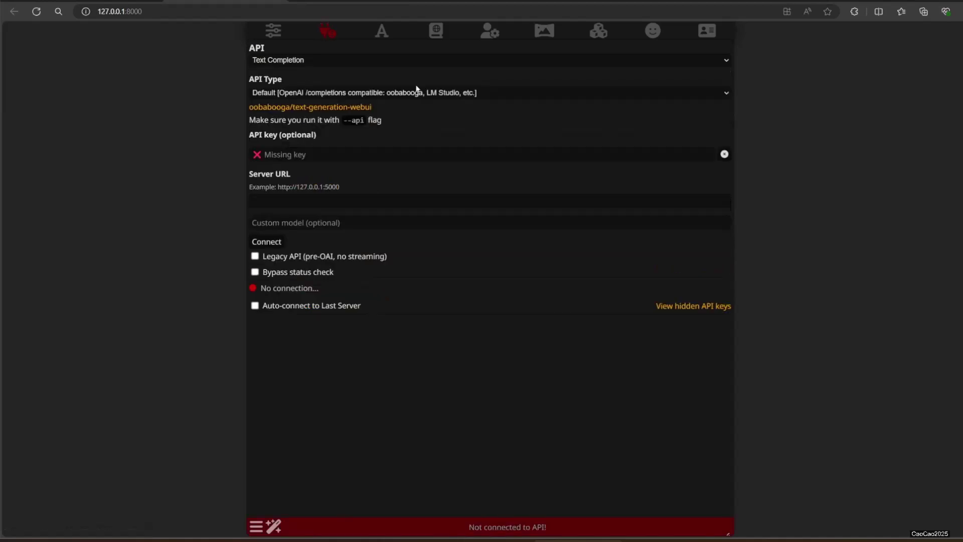
left_click(293, 201)
left_click(292, 221)
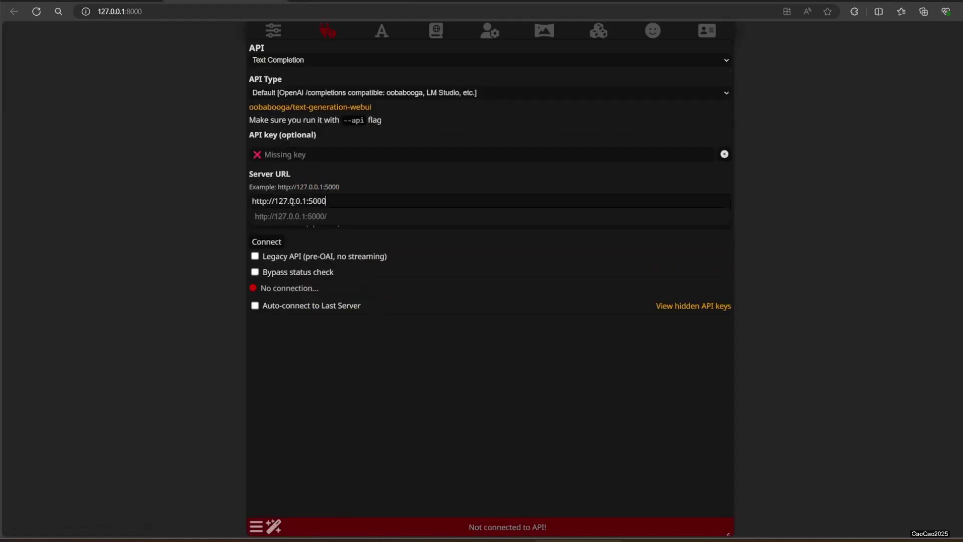
left_click(161, 279)
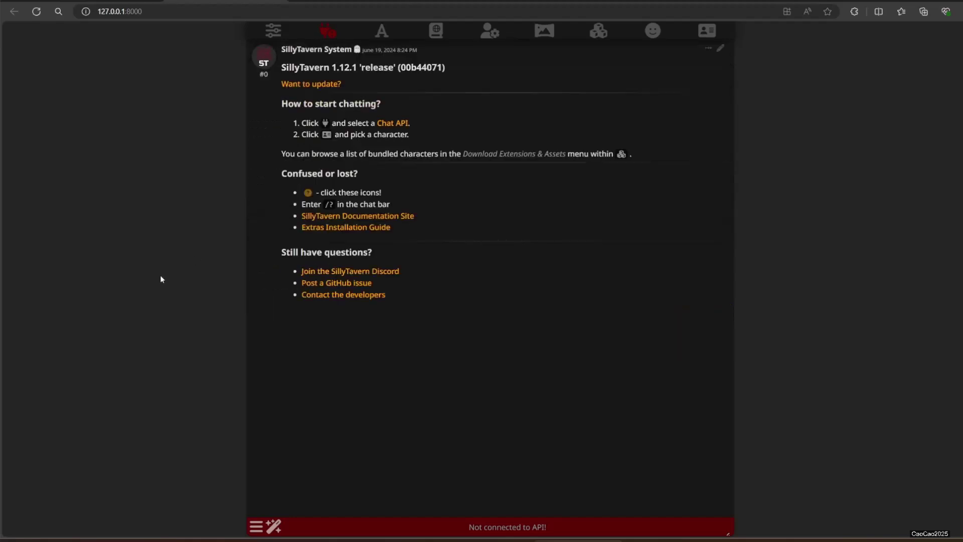
left_click(329, 34)
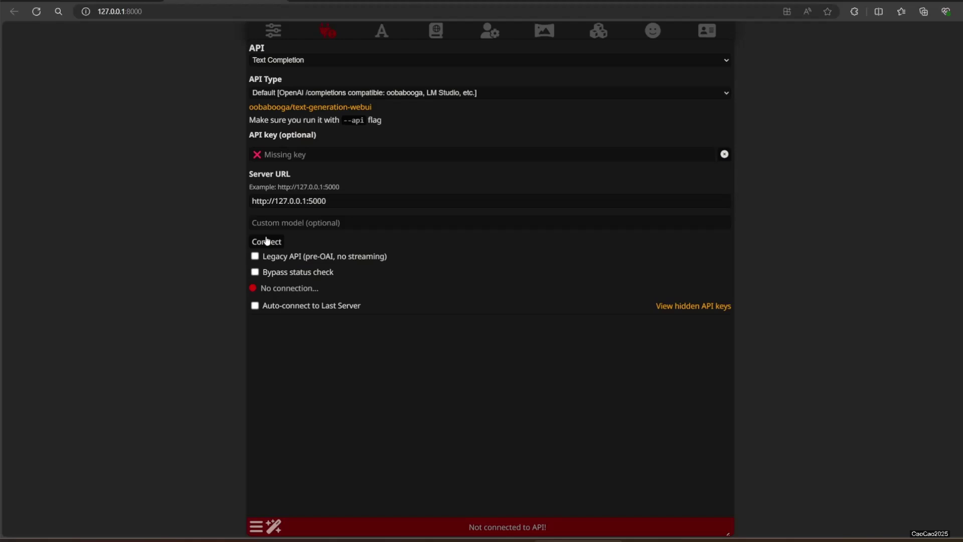
left_click(266, 241)
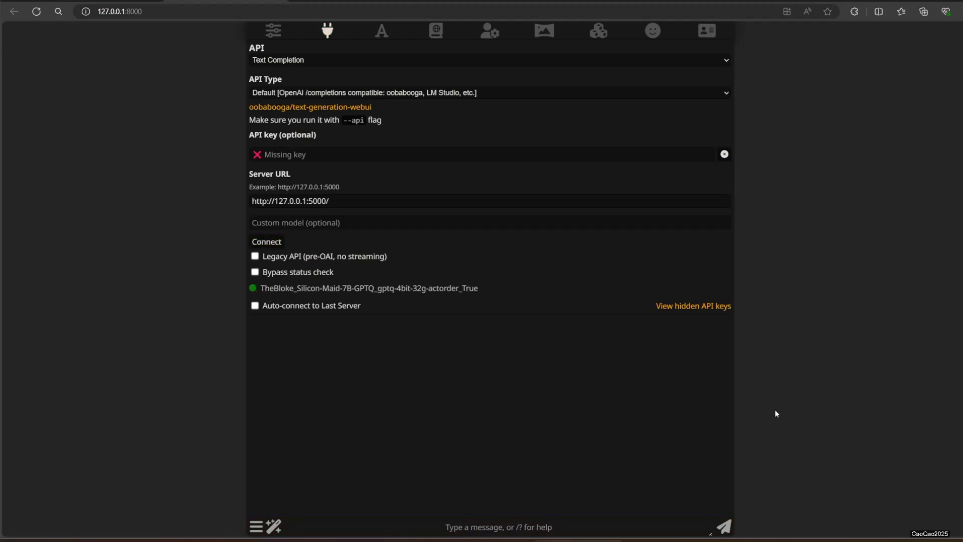
Step: Load the Download Extensions & Assets list from its URL and show the Characters gallery
left_click(807, 410)
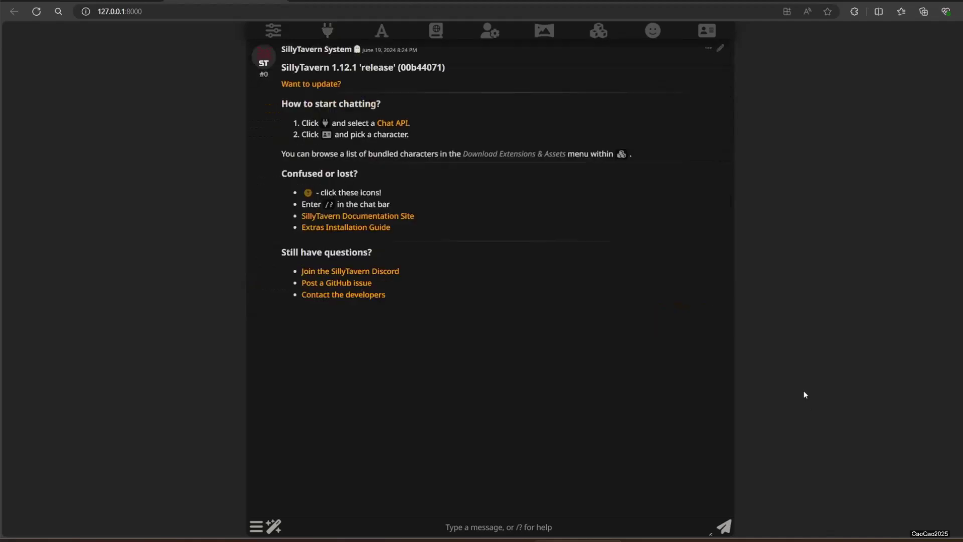
left_click(601, 36)
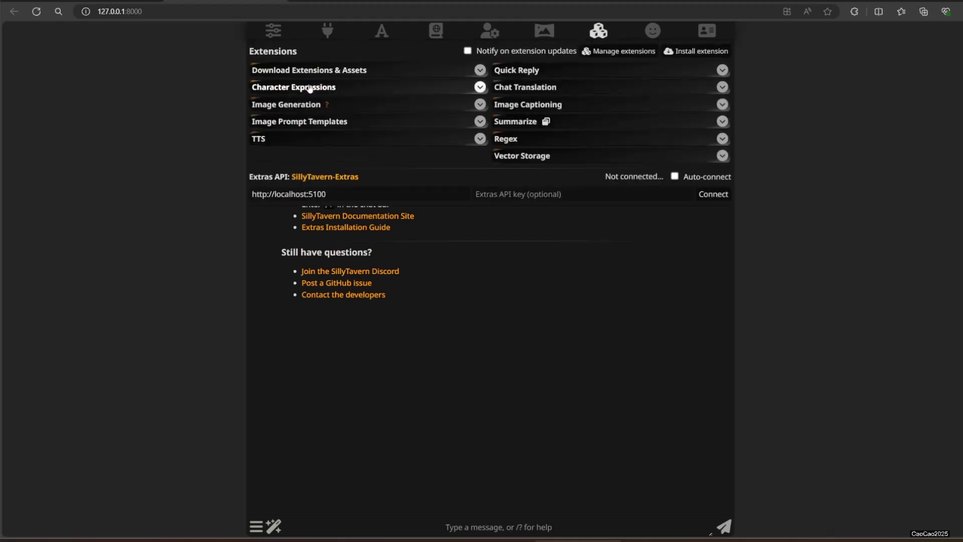
left_click(346, 69)
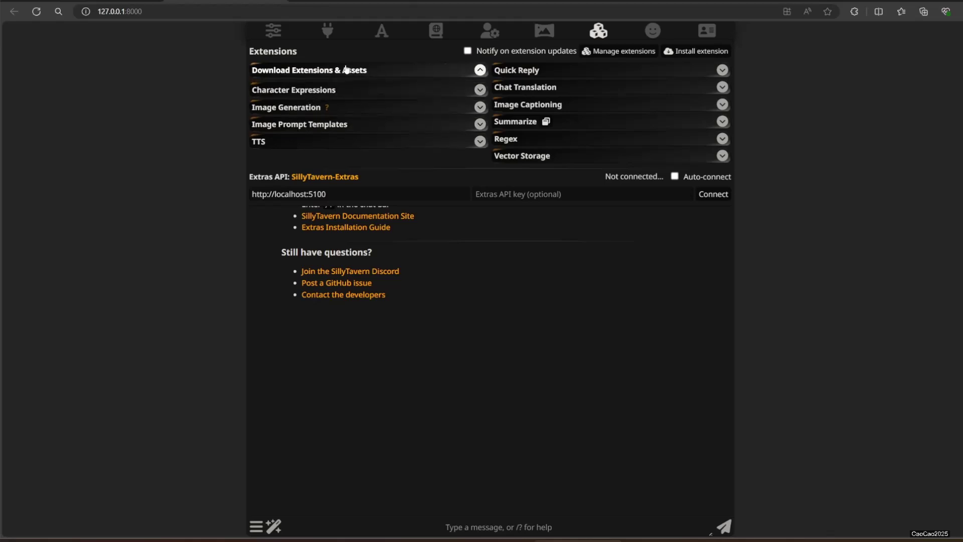
left_click(469, 102)
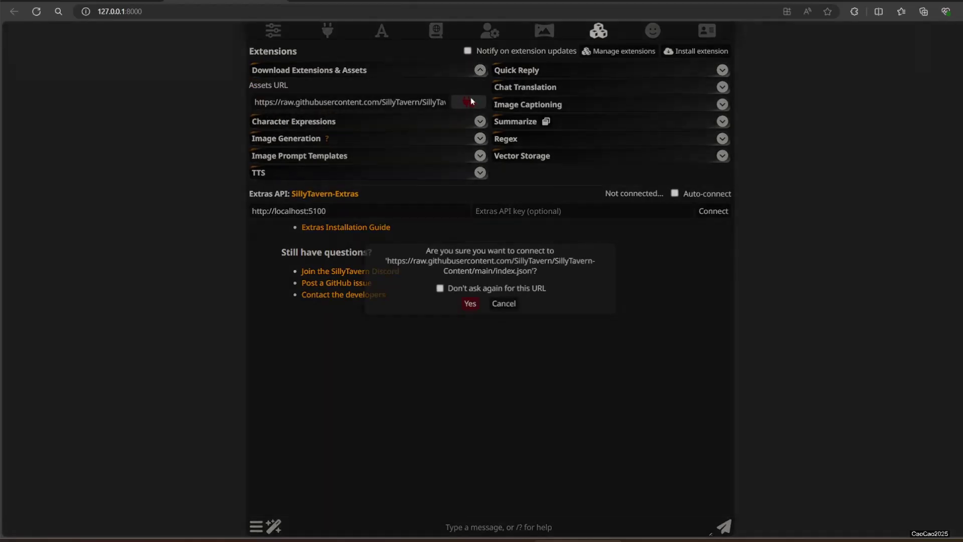
left_click(470, 303)
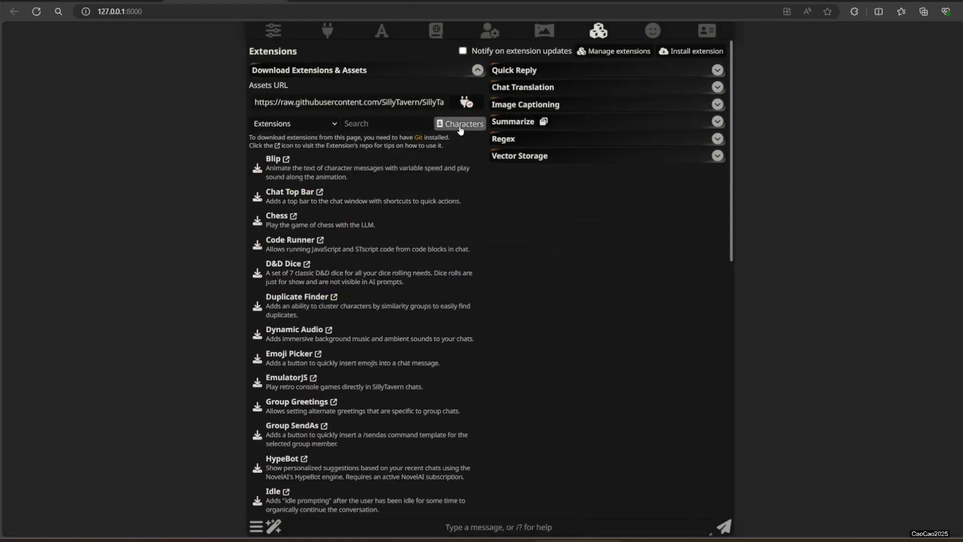
left_click(460, 124)
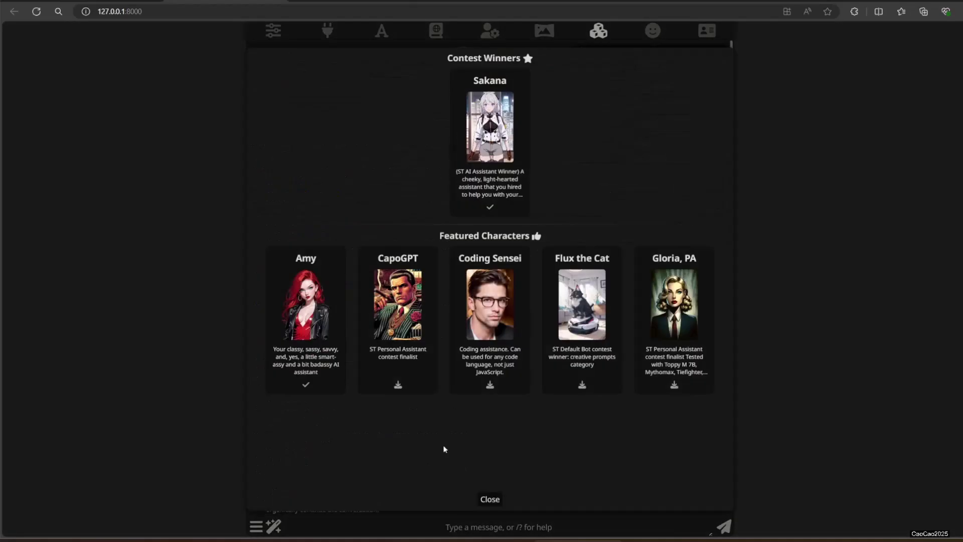
Step: Import Gloria, PA from the gallery and view the installed character list
left_click(673, 386)
key("Escape")
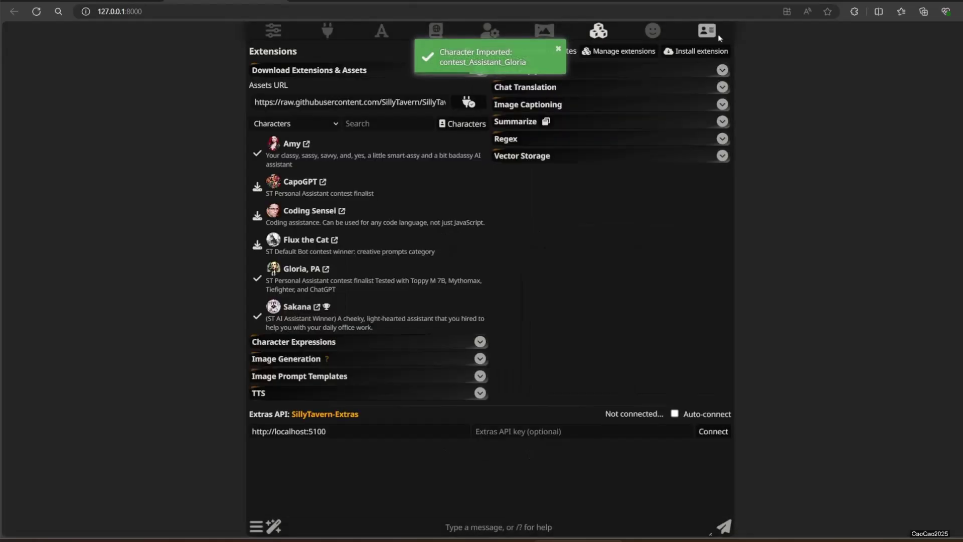
left_click(707, 31)
left_click(706, 33)
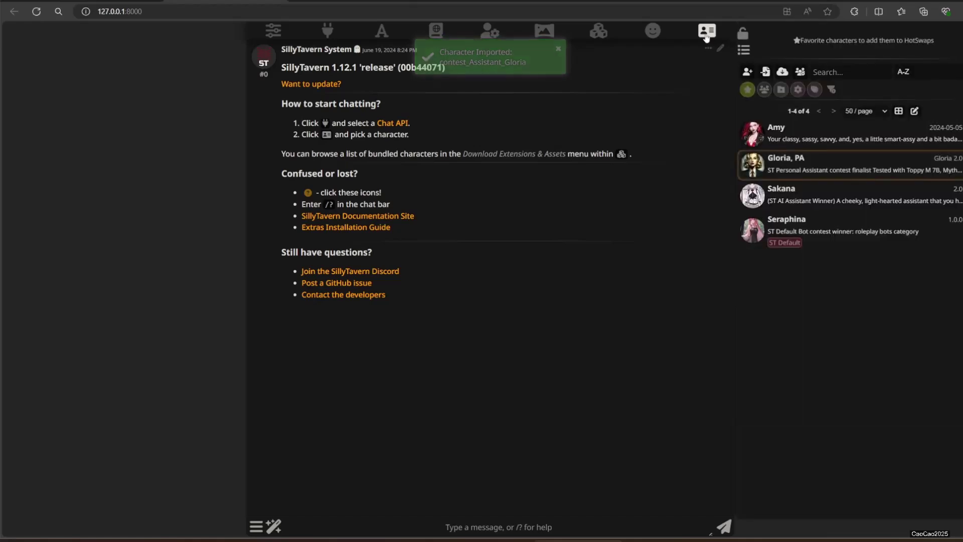